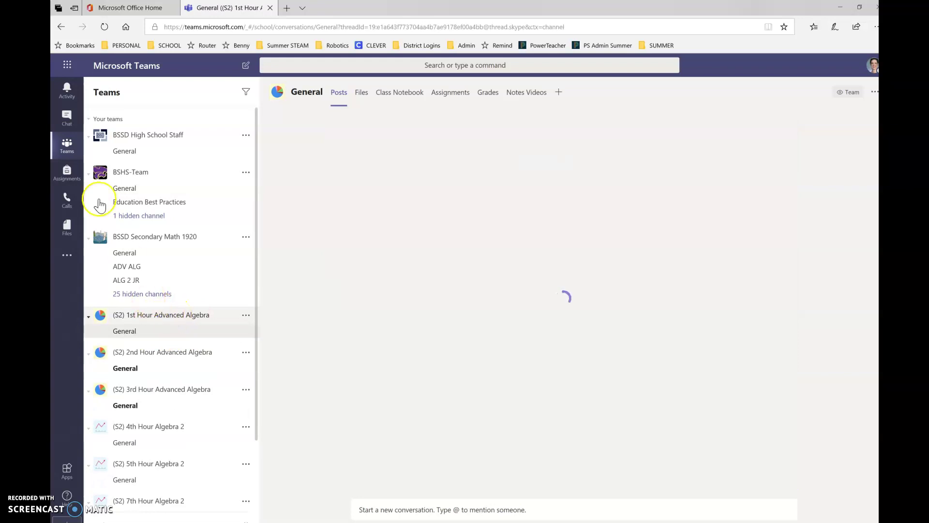
Step: Glance at the Office 365 app list, then collapse the (S2) 1st Hour Advanced Algebra team
click(67, 68)
click(207, 152)
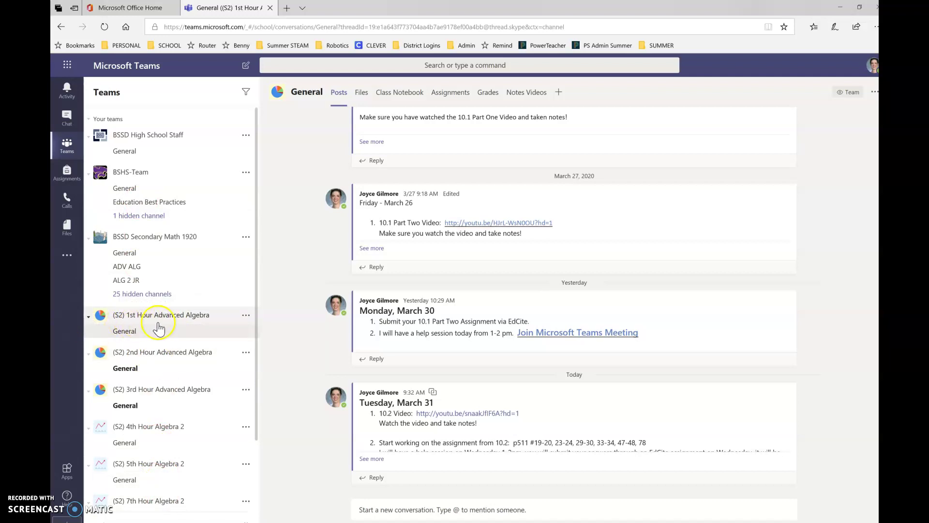
click(140, 318)
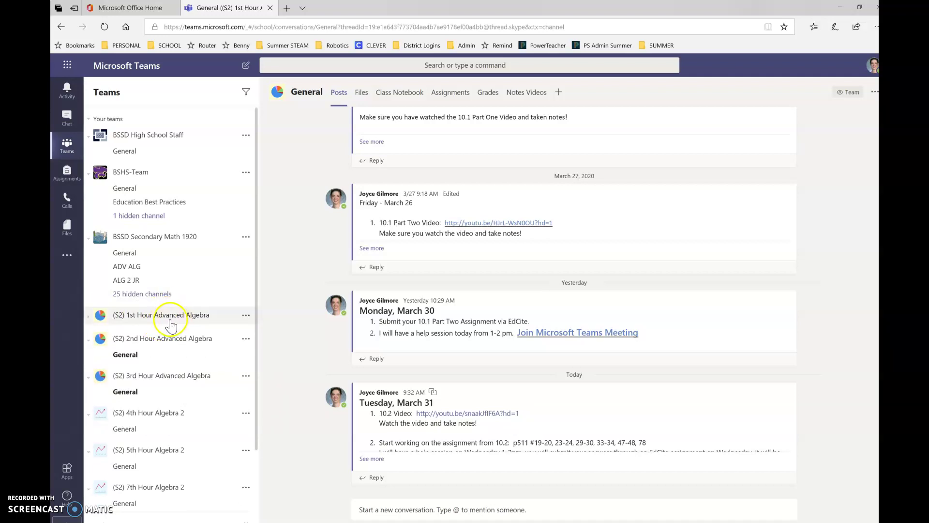
scroll(162, 325, down, 1)
scroll(162, 325, down, 2)
Step: Browse Hidden teams and the hidden 1st Hour Adv Algebra options, then expand (S2) 1st Hour Advanced Algebra
click(109, 503)
scroll(174, 443, down, 3)
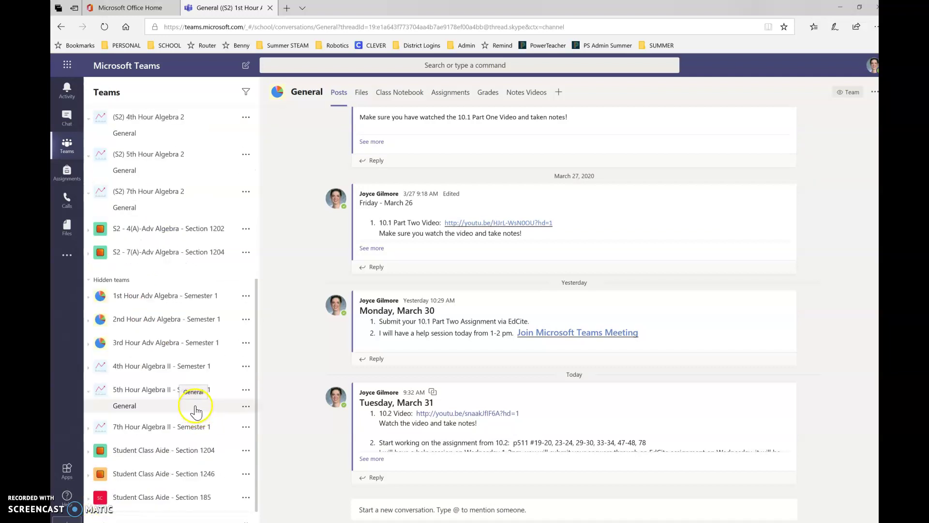
click(102, 282)
click(112, 503)
scroll(167, 436, down, 5)
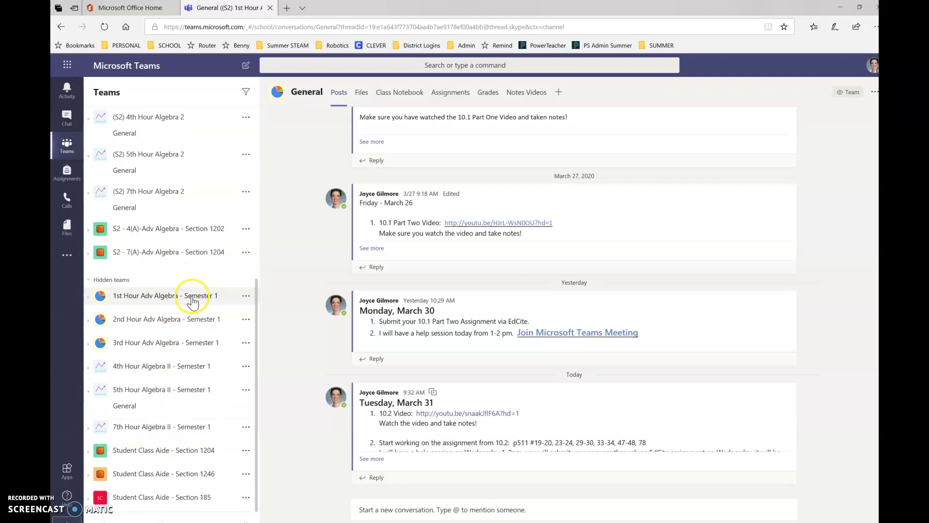
click(247, 296)
click(104, 280)
click(137, 244)
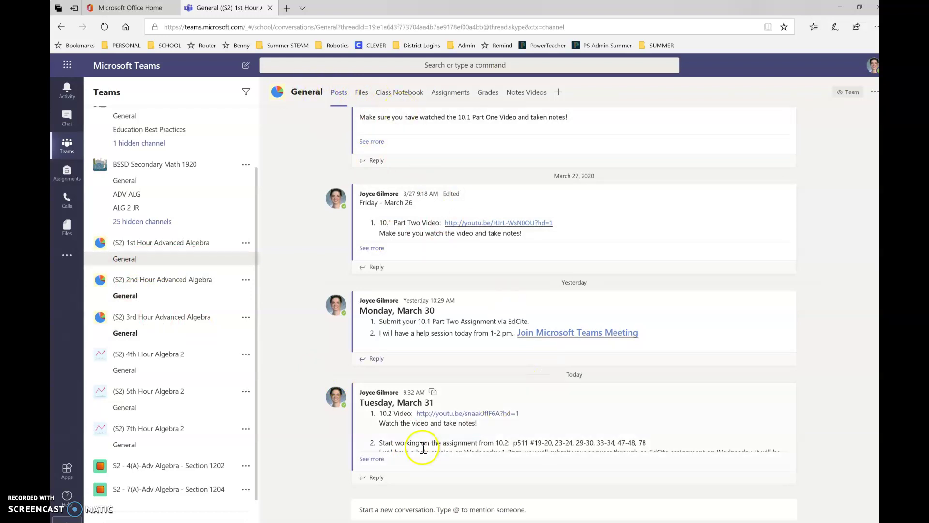
mouse_move(492, 421)
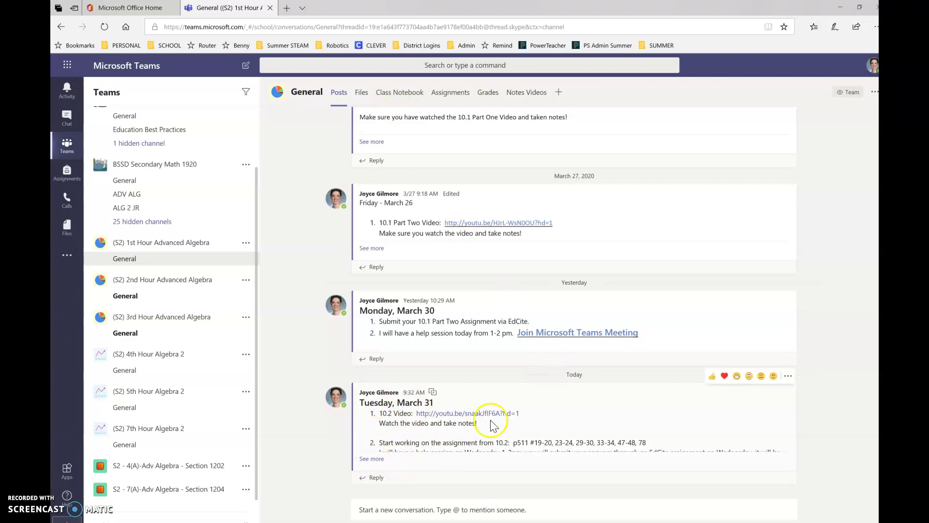
Step: Expand the Tuesday, March 31 General channel post with See more
click(371, 458)
scroll(377, 467, down, 1)
scroll(457, 421, up, 3)
scroll(458, 421, up, 3)
scroll(450, 406, up, 1)
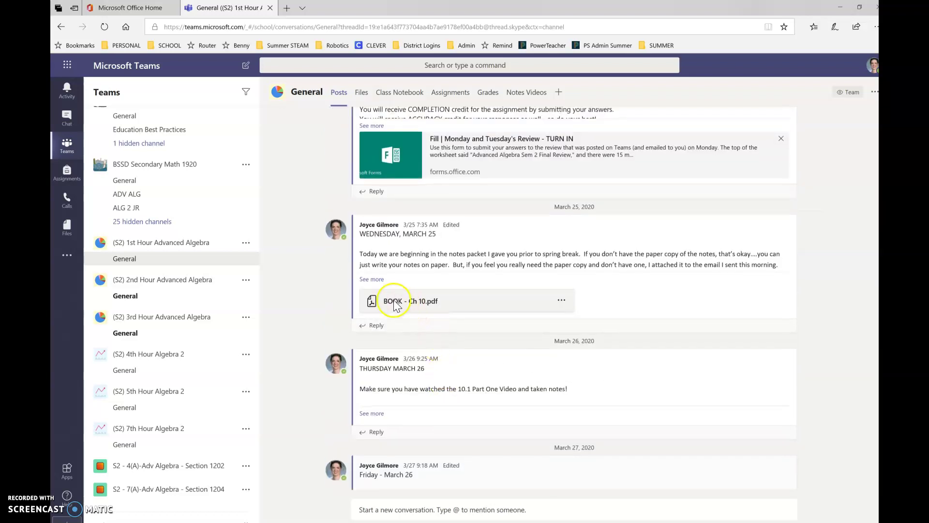
scroll(472, 247, up, 1)
scroll(477, 291, down, 4)
scroll(475, 299, down, 3)
scroll(475, 305, down, 3)
scroll(436, 399, down, 3)
Step: Erase the test reply text on the March 31 post, then collapse (S2) 4th Hour Algebra 2
click(377, 478)
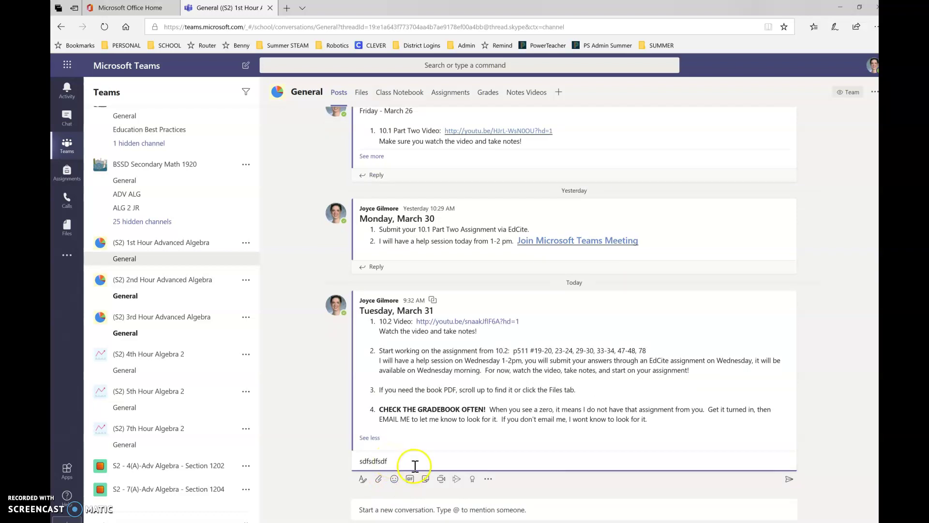
drag(417, 462, 354, 465)
key(BackSpace)
click(134, 355)
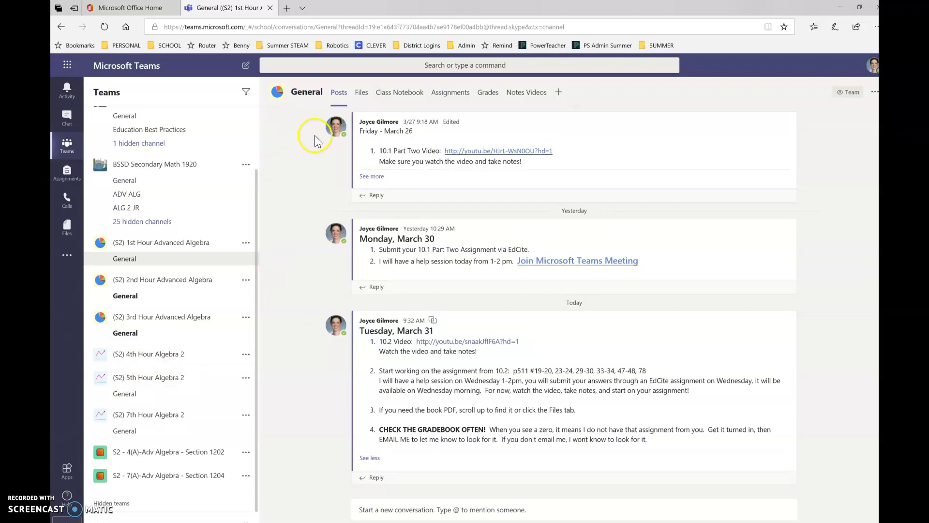
Step: Go to the (S2) 4th Hour Algebra 2 General channel and expand its March 31 post
click(148, 354)
click(372, 396)
scroll(461, 367, down, 1)
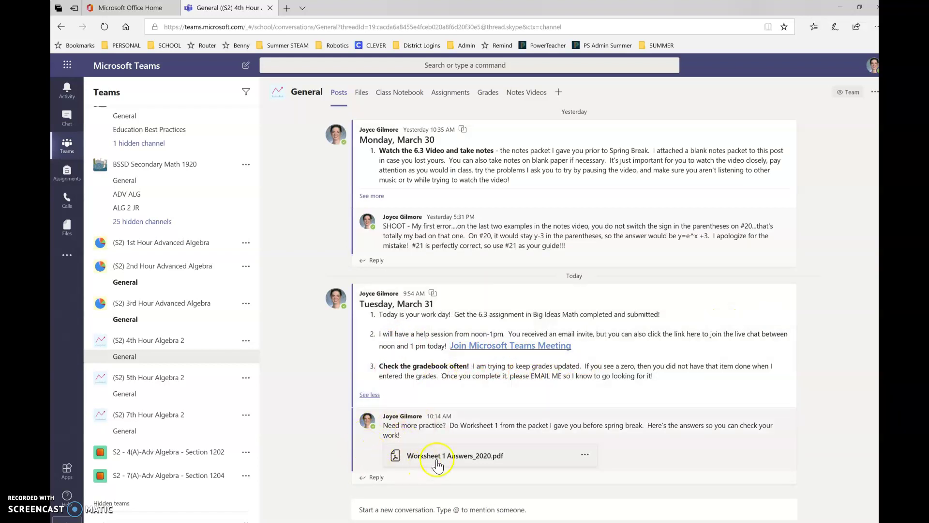
mouse_move(574, 428)
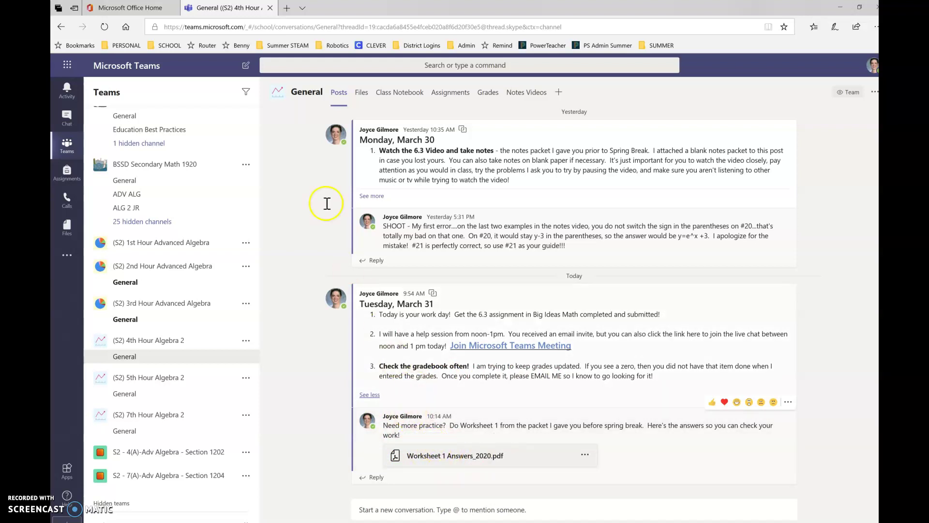
Step: Switch the (S2) 4th Hour Algebra 2 General channel to its Files tab
click(361, 92)
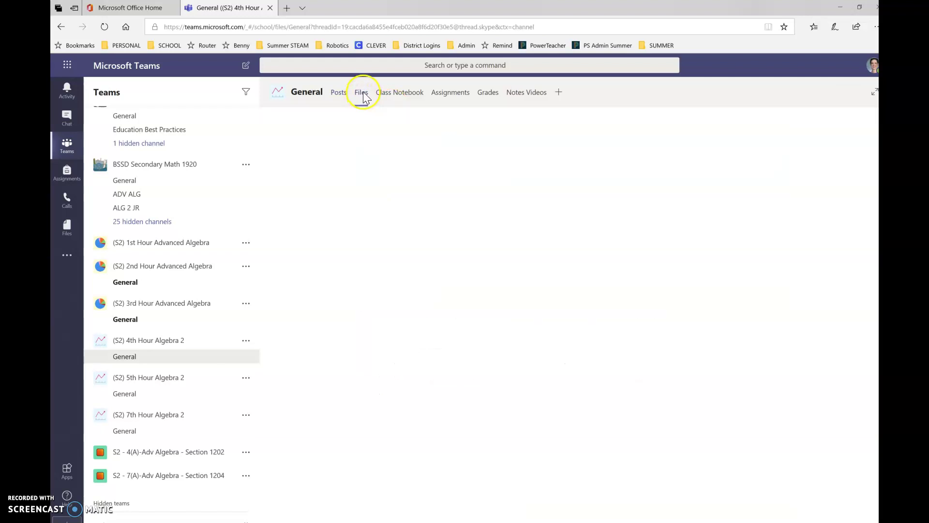